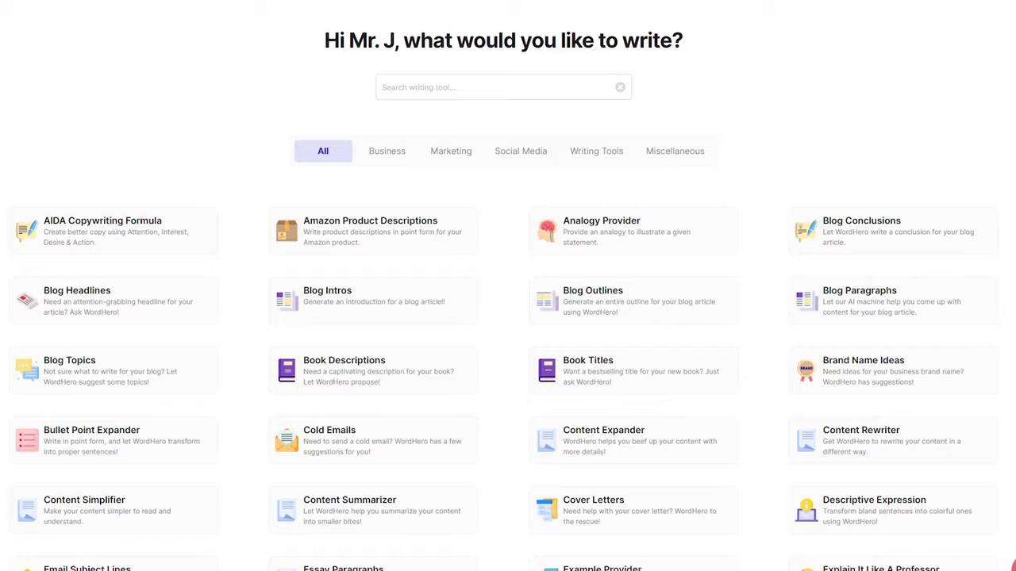
# Step: Go to Brand Voices from the menu and expand the new brand voice form
pyautogui.click(964, 20)
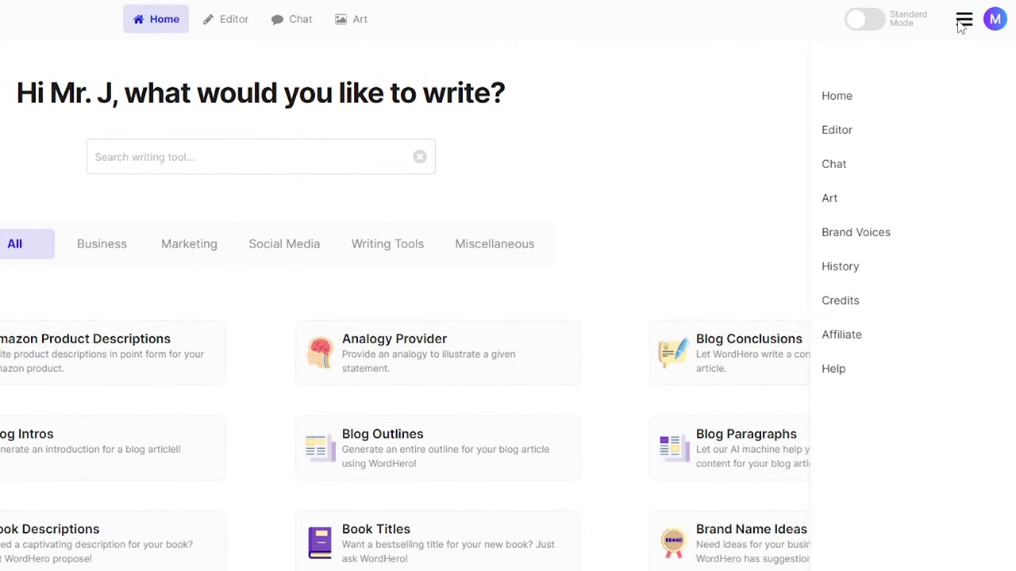
pyautogui.click(905, 237)
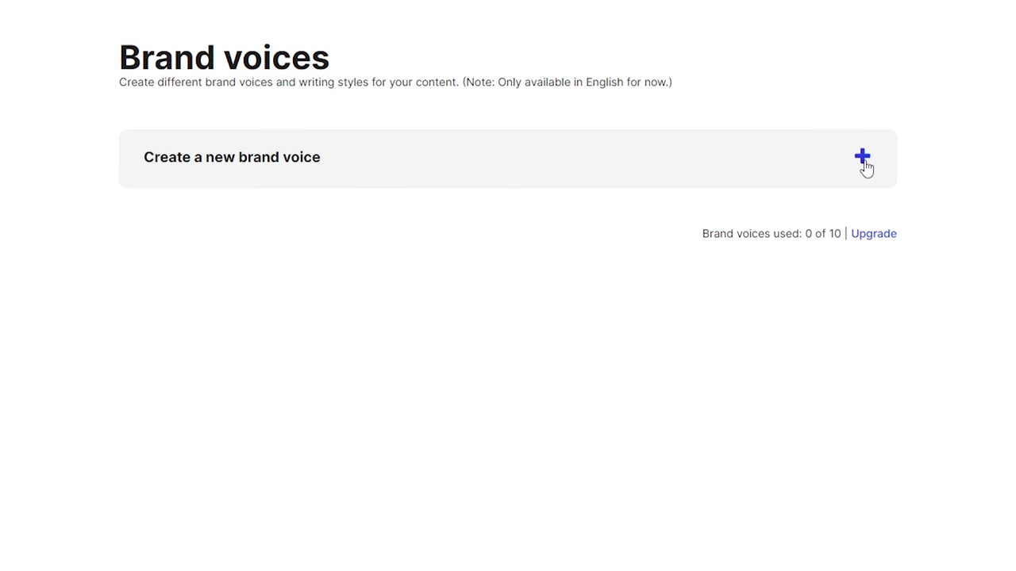
pyautogui.click(863, 210)
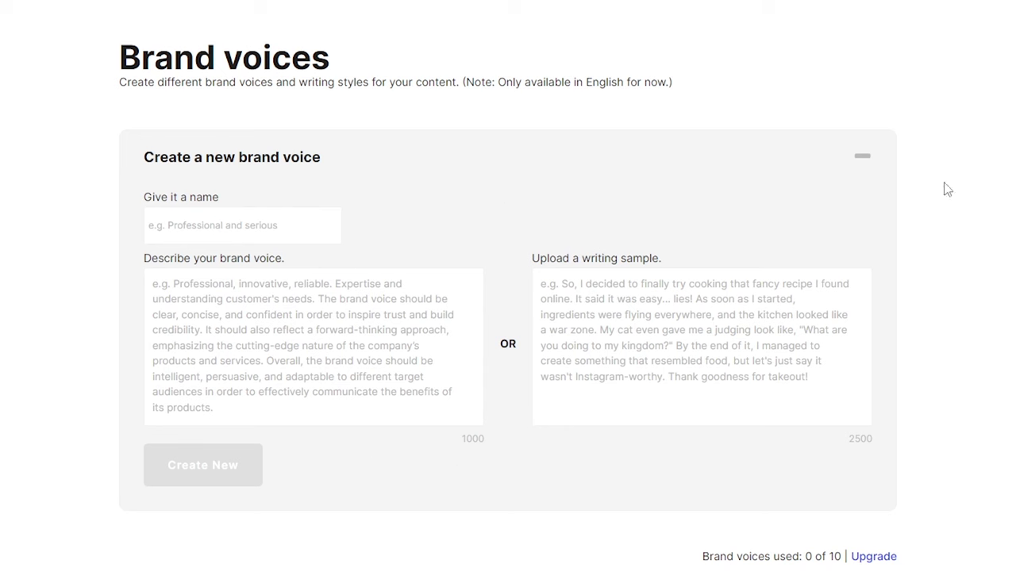
# Step: Enter 'fun' as the new brand voice's name
pyautogui.click(261, 229)
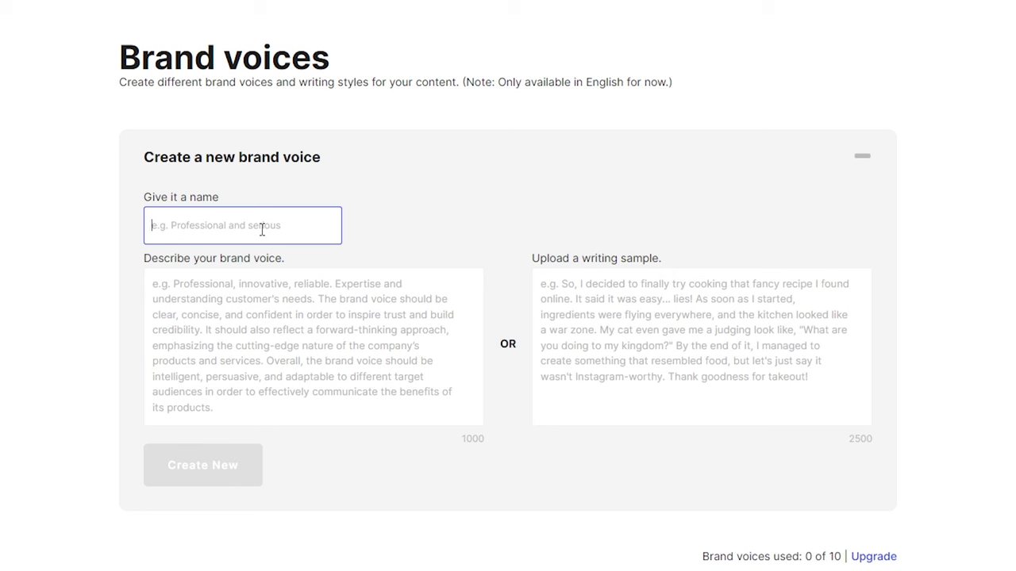
pyautogui.write('fun')
pyautogui.click(476, 227)
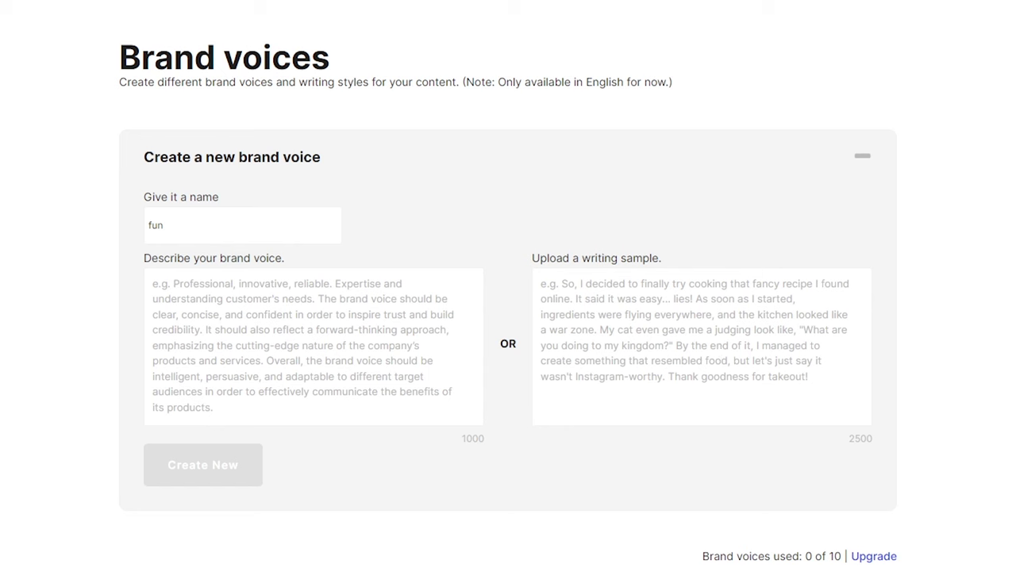
# Step: Paste the lighthearted, witty description for teens and young adults into the voice description
pyautogui.click(296, 315)
pyautogui.write('Lighthearted Language, Humor and Wit, Emojis and GIFs, Engaging Storytelling, Puns and Wordplay, Surprises and Delight, Playful Brand Persona. At the same time it also needs to be clear, concise, and confident in order to build clarity, trust and credibility. It also needs to be catered to a younger audience, most preferably teens and young adults.')
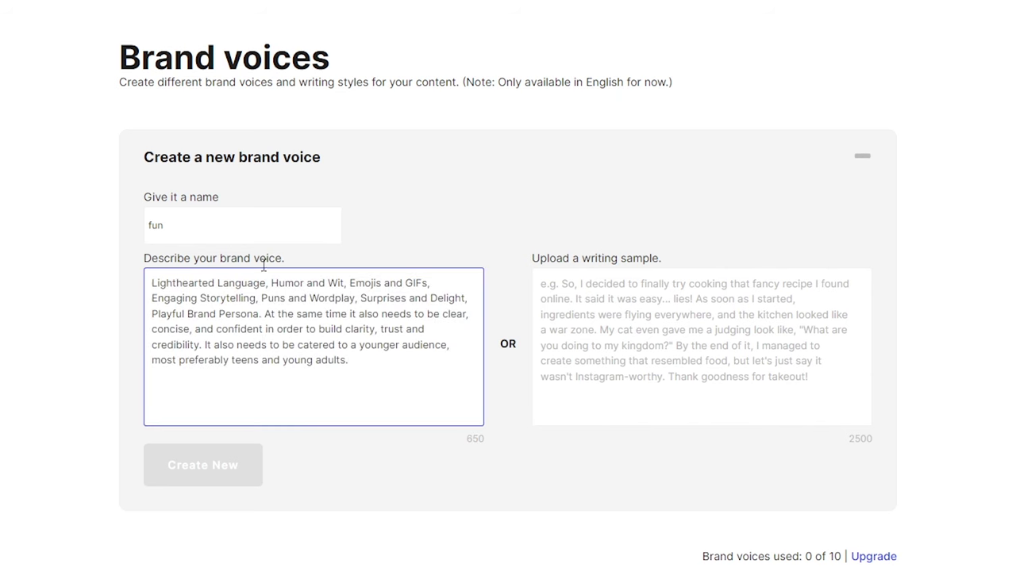
pyautogui.click(151, 229)
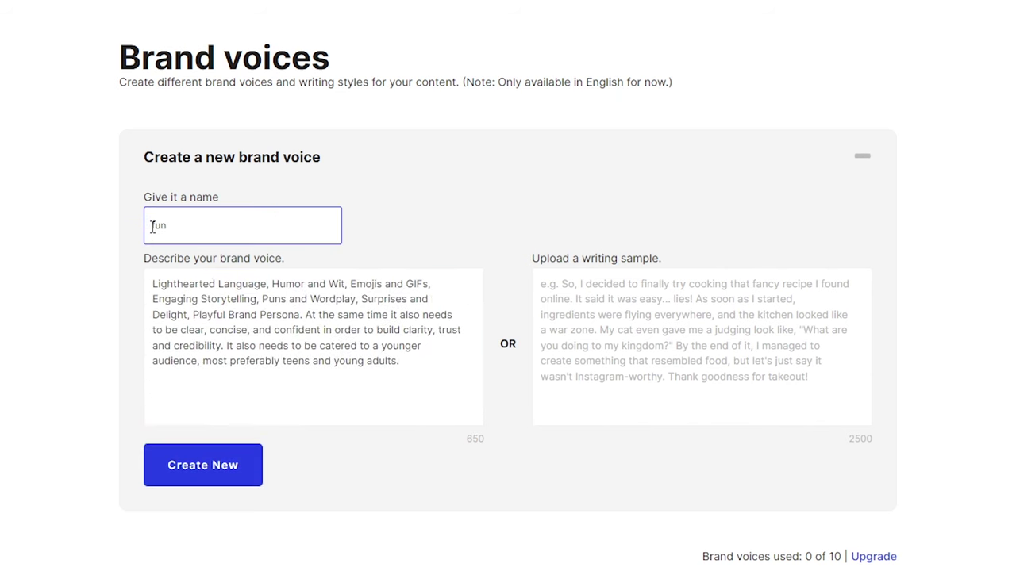
pyautogui.click(314, 359)
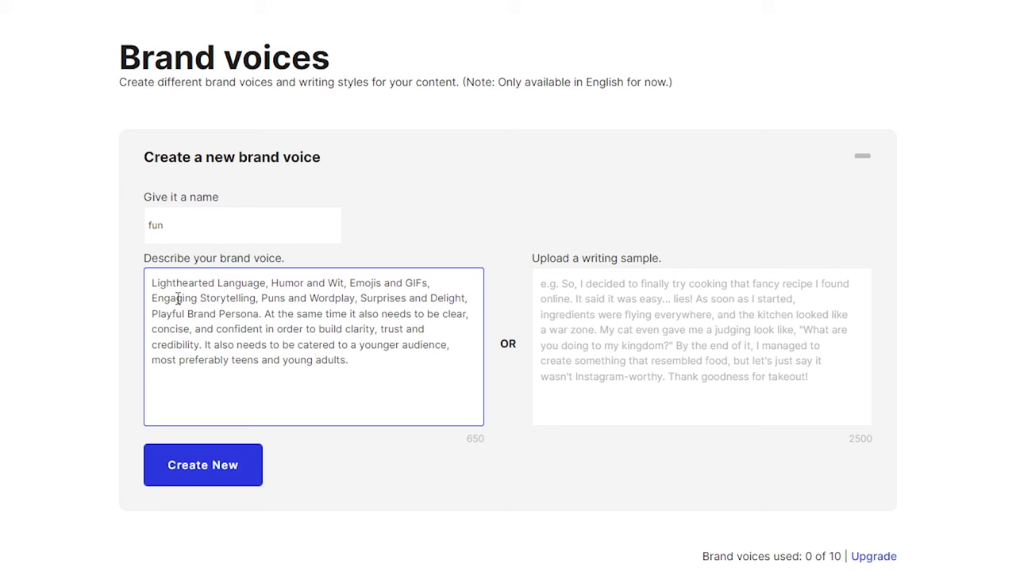
pyautogui.click(271, 288)
# Step: Rename the brand voice to 'fun (young)'
pyautogui.click(183, 230)
pyautogui.write('(you')
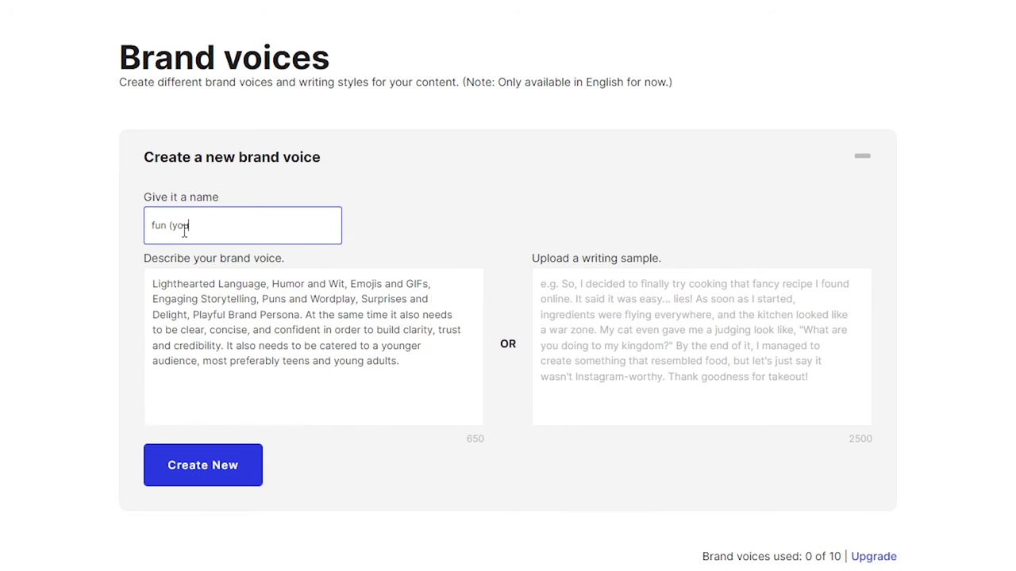
pyautogui.write('ng)')
pyautogui.click(454, 225)
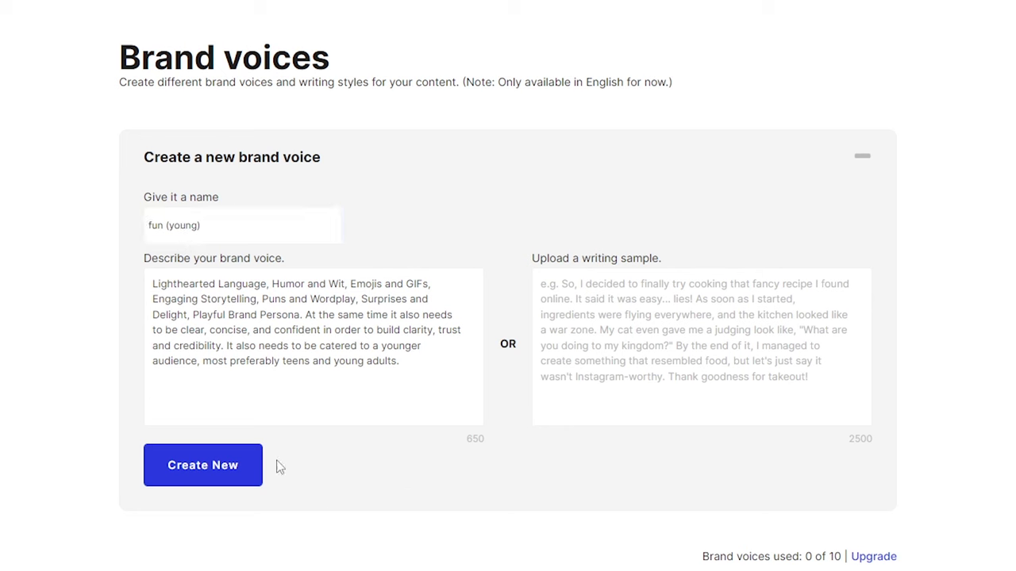
# Step: Save the 'fun (young)' voice and open the Blog Paragraphs tool from Home
pyautogui.click(234, 476)
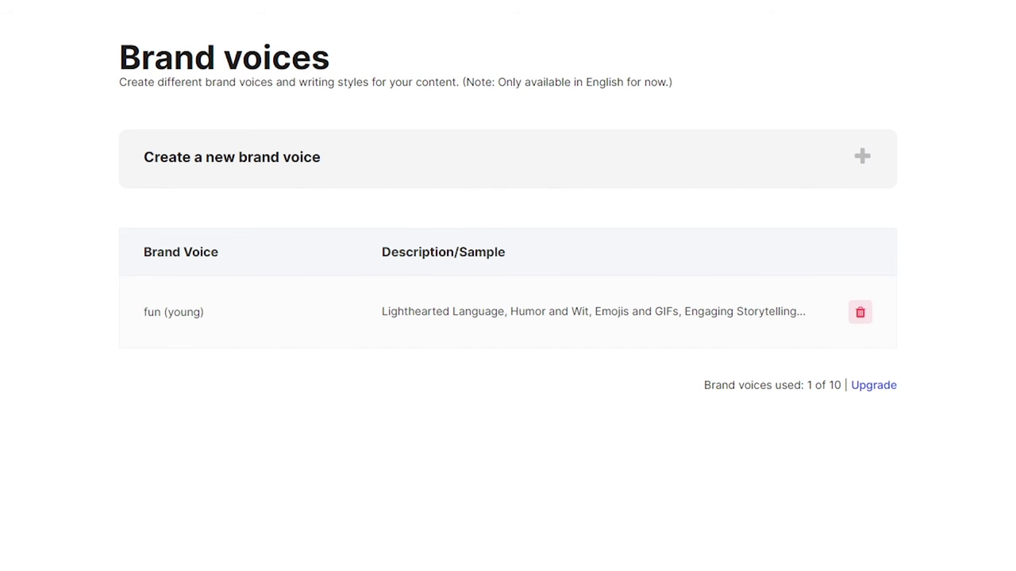
pyautogui.click(441, 14)
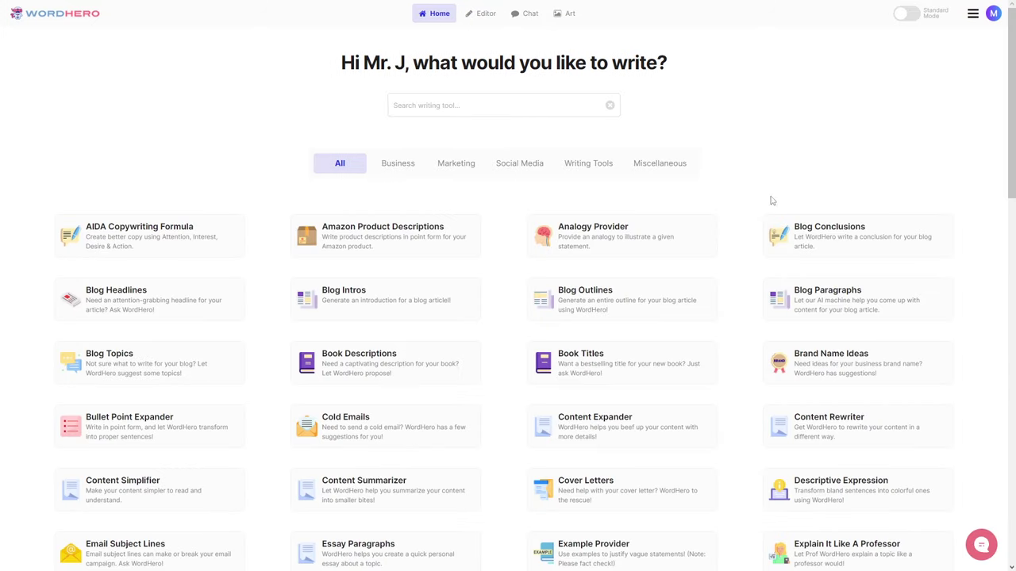
pyautogui.click(877, 309)
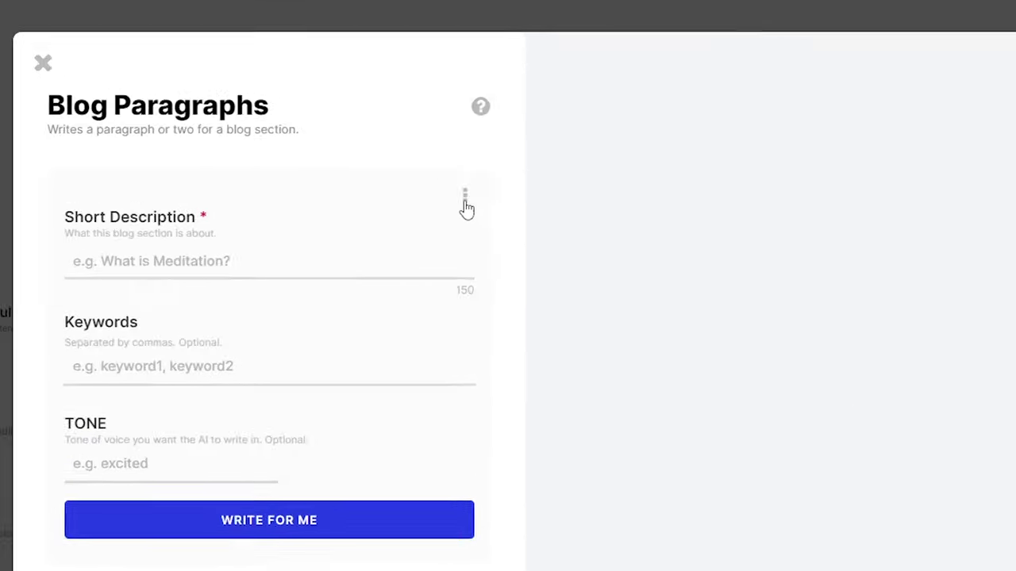
# Step: Choose the 'fun (young)' voice, describe 'what is music?', and start writing
pyautogui.click(456, 180)
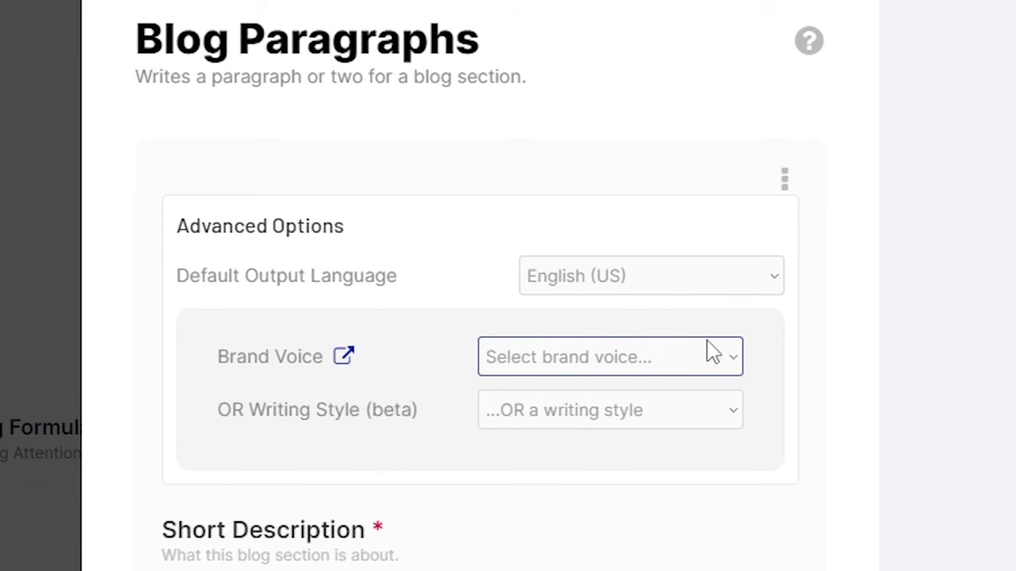
pyautogui.click(710, 355)
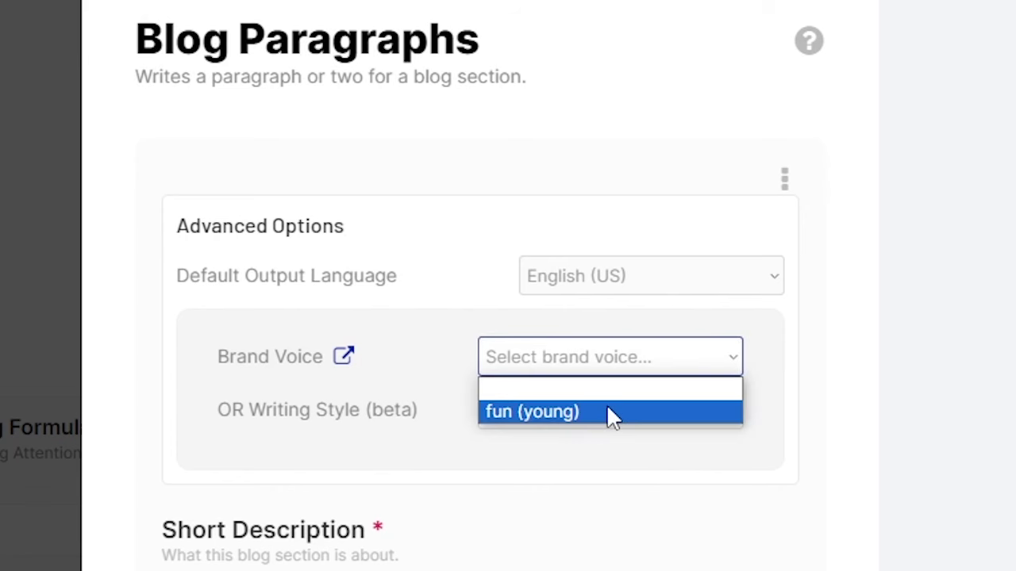
pyautogui.click(611, 413)
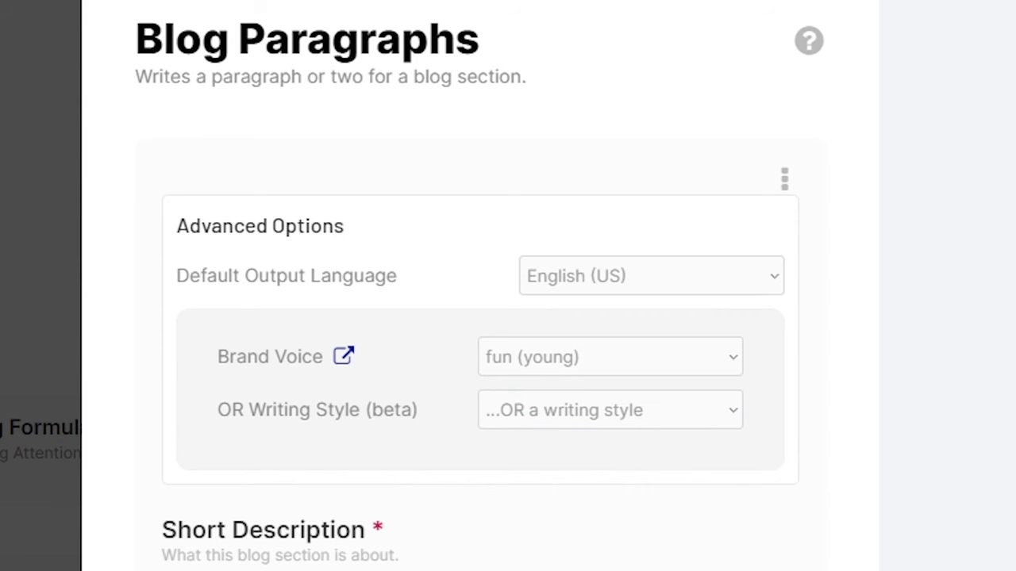
pyautogui.write('w')
pyautogui.write('hat is')
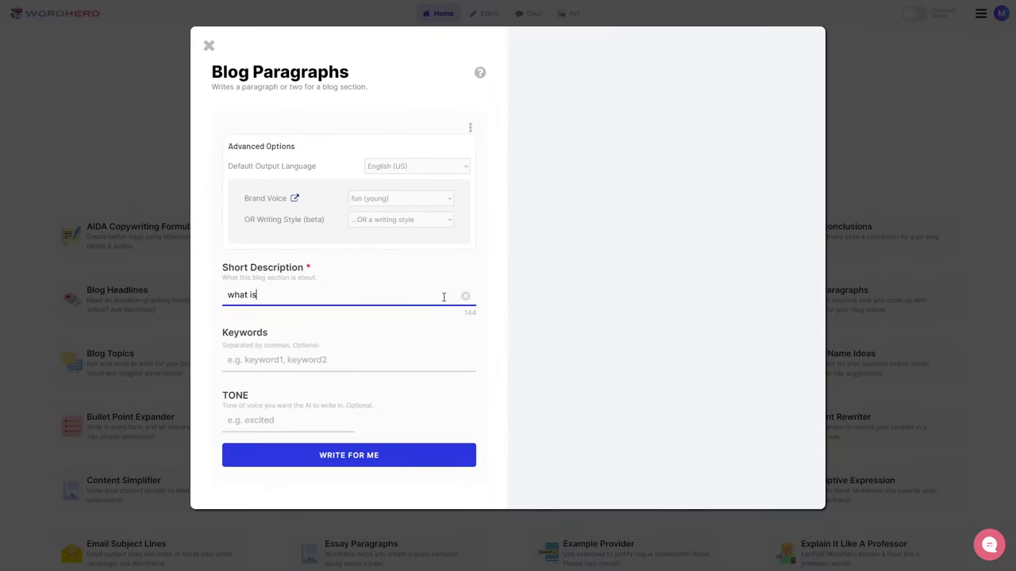
pyautogui.write(' music?')
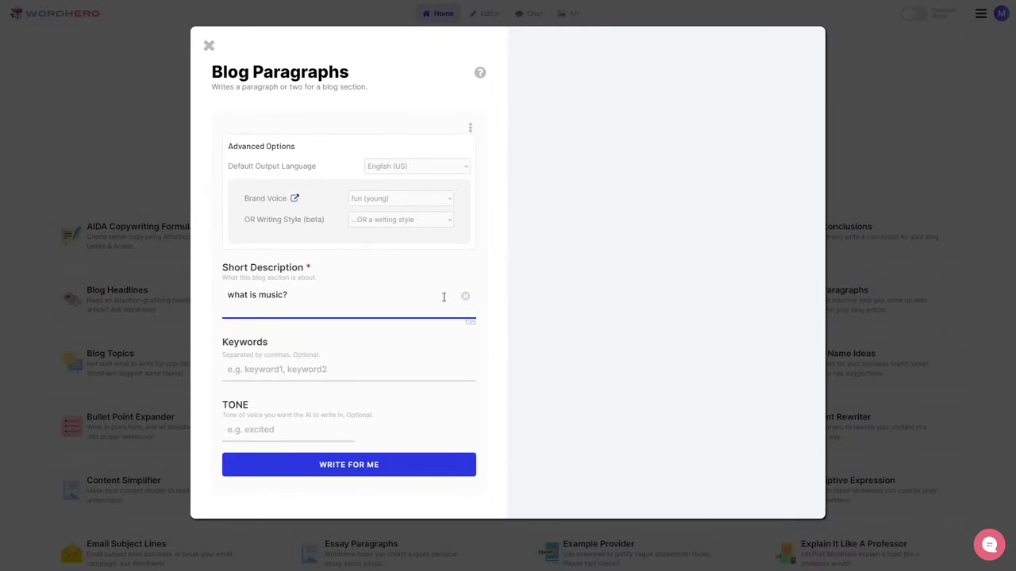
pyautogui.click(397, 460)
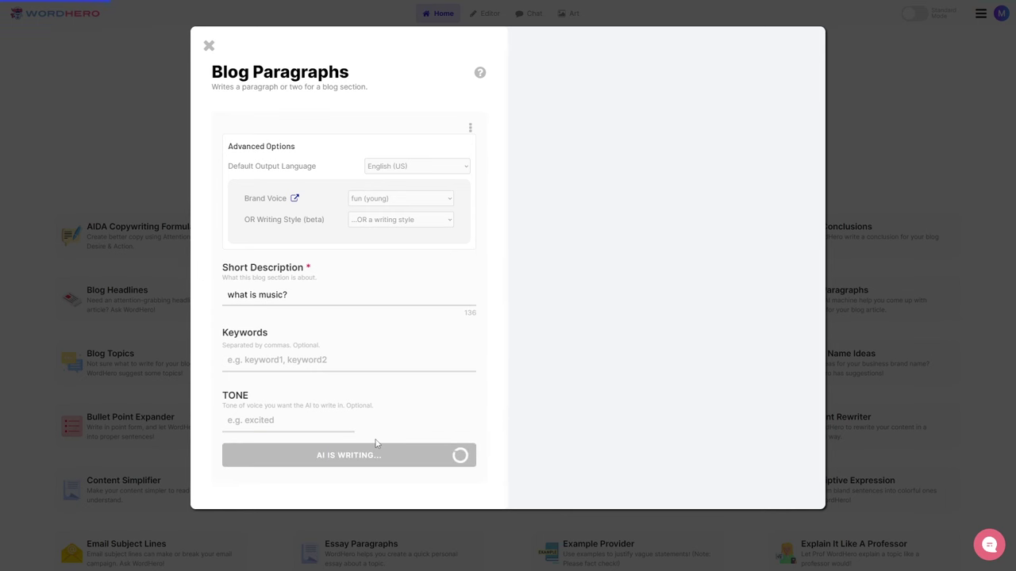
# Step: Copy the generated two-paragraph playful answer to 'what is music?'
pyautogui.click(387, 284)
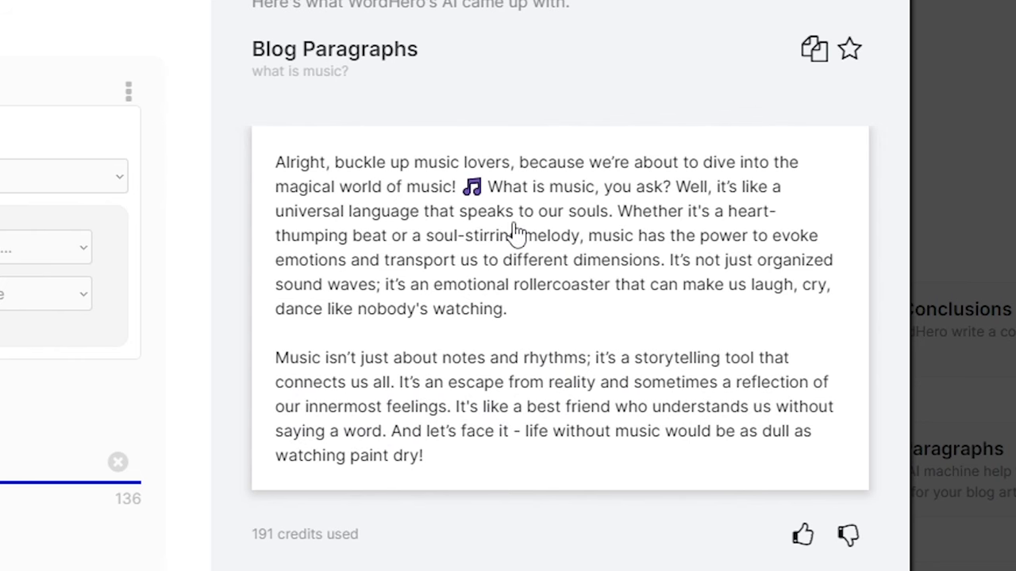
pyautogui.click(558, 301)
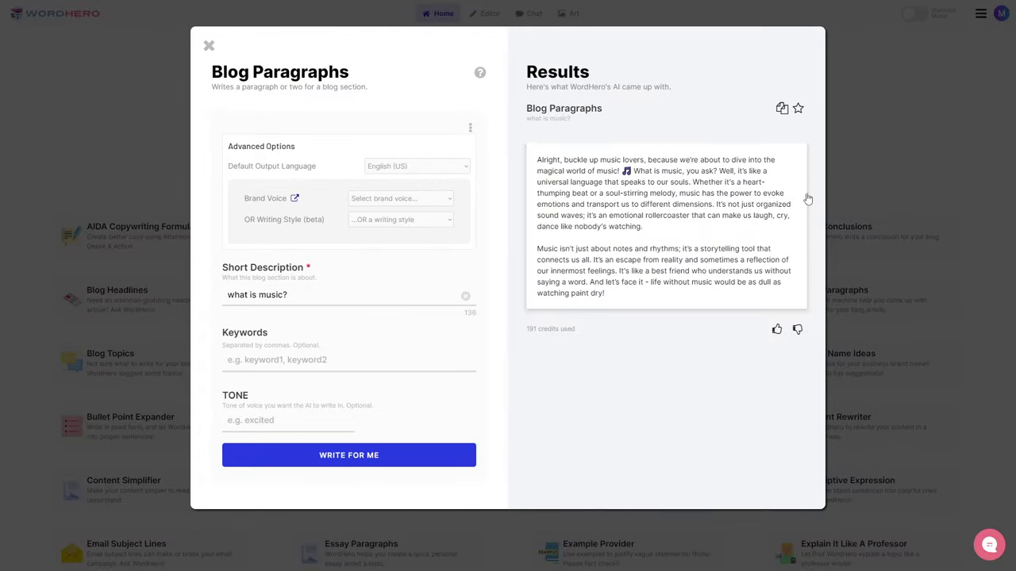
# Step: Close the generator, open a blank Editor document, and browse its Writing Tools list
pyautogui.click(909, 147)
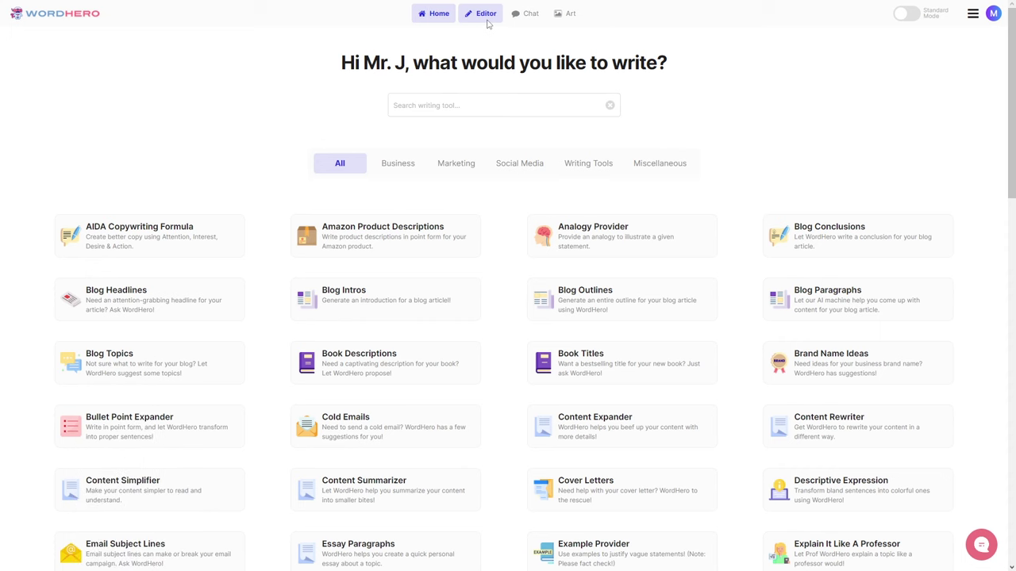
pyautogui.click(487, 14)
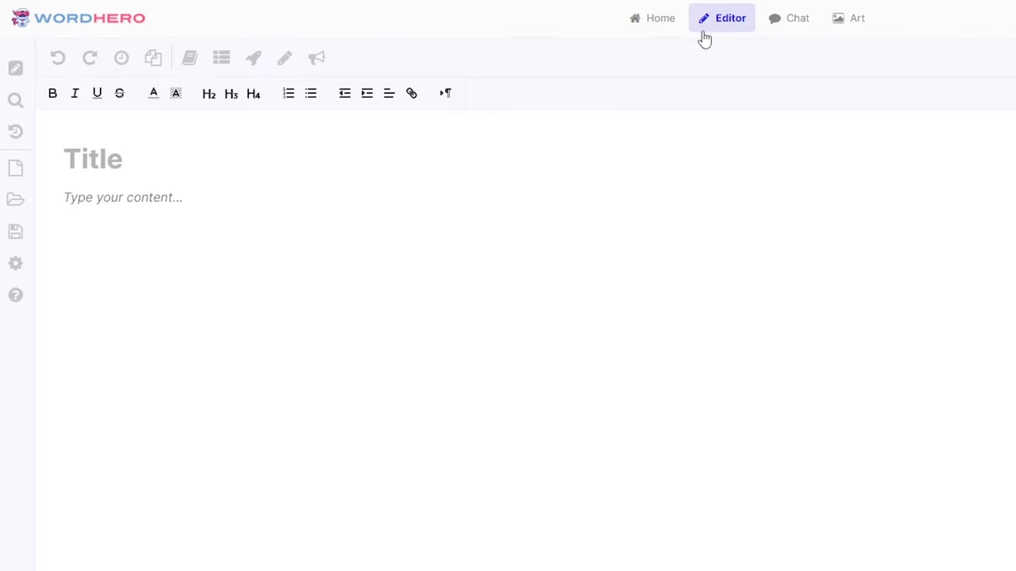
pyautogui.click(15, 68)
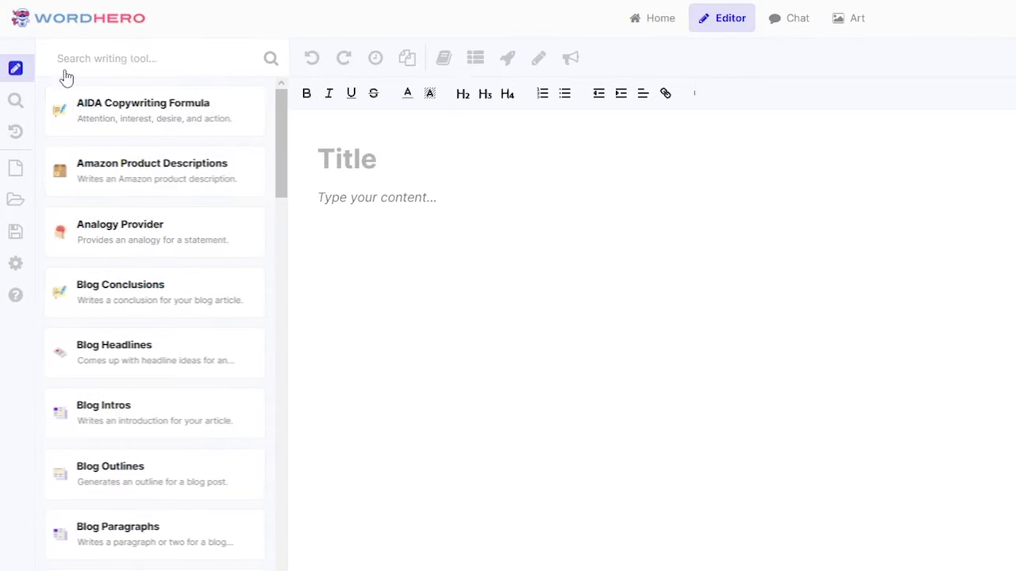
pyautogui.scroll(-1, 172, 548)
pyautogui.scroll(-5, 172, 547)
pyautogui.scroll(-5, 184, 556)
pyautogui.scroll(10, 194, 564)
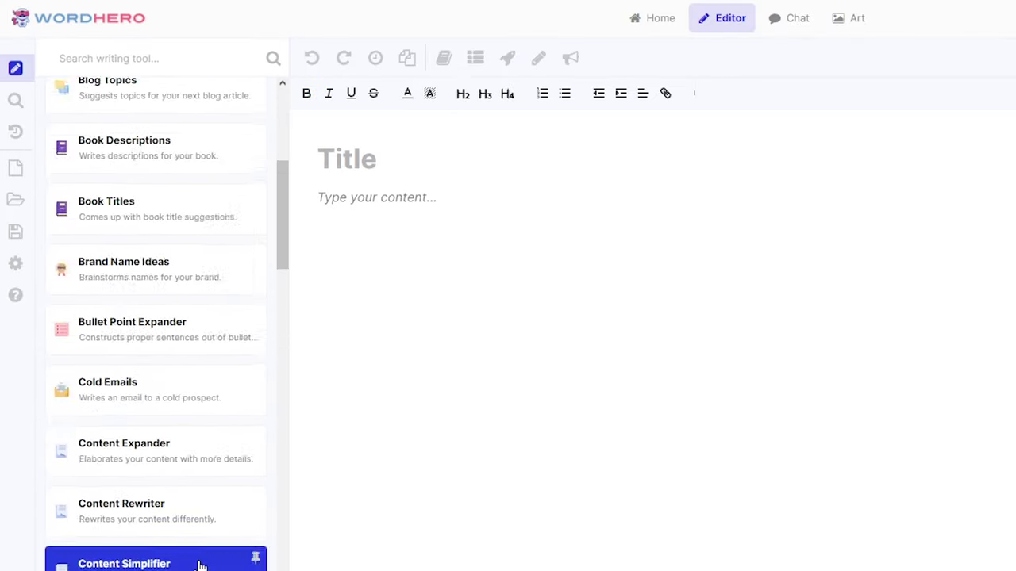
pyautogui.scroll(5, 198, 565)
pyautogui.scroll(-5, 171, 516)
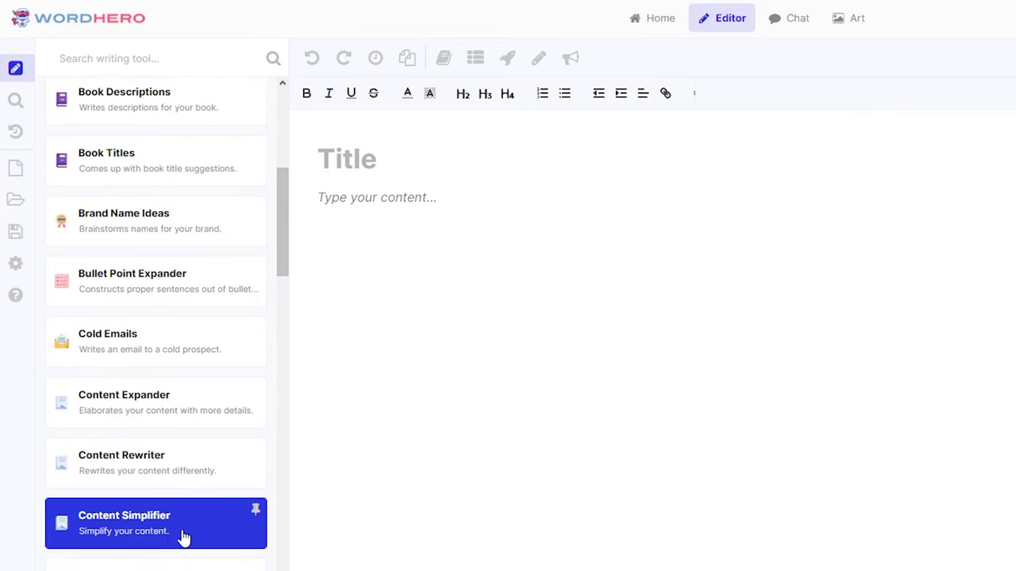
pyautogui.scroll(6, 178, 538)
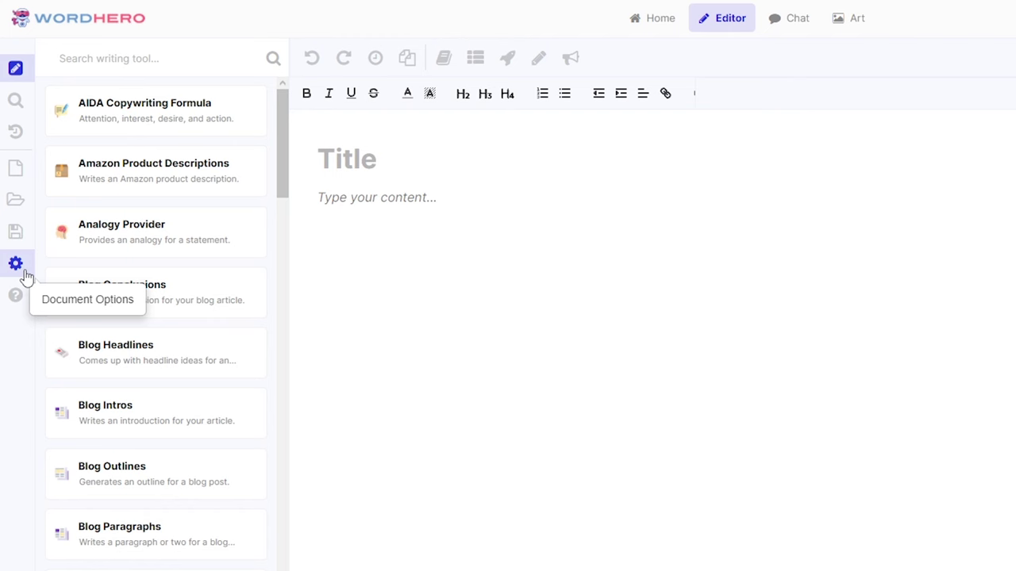
# Step: Set the document's Brand Voice to 'fun (young)' with English (US) output, and verify it
pyautogui.click(19, 267)
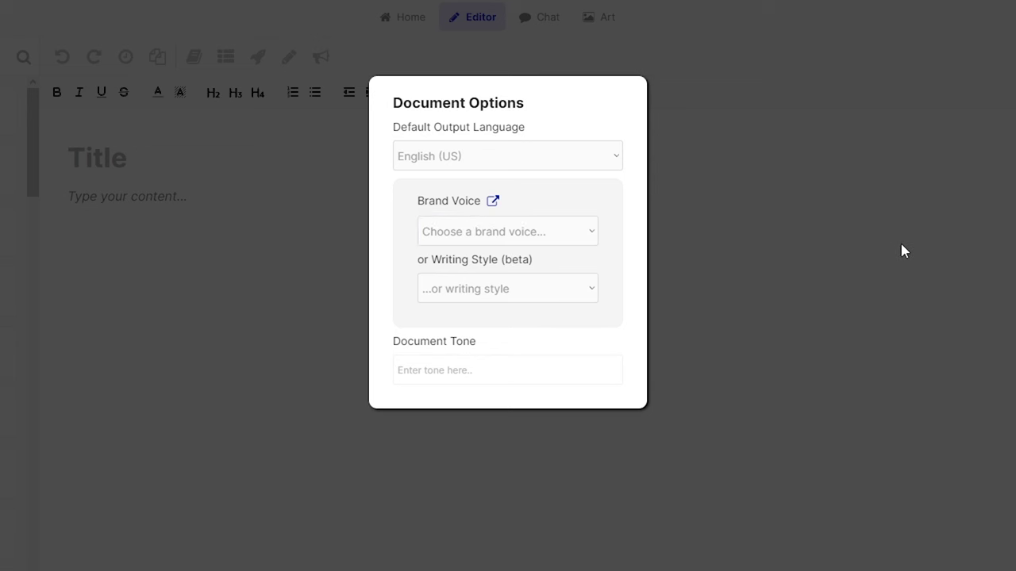
pyautogui.click(607, 156)
pyautogui.click(607, 155)
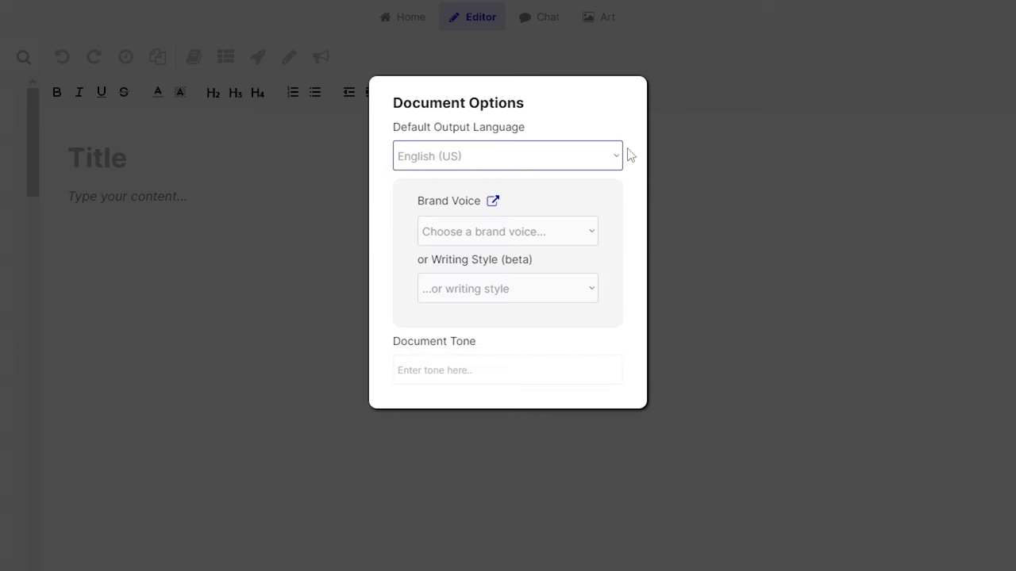
pyautogui.click(592, 238)
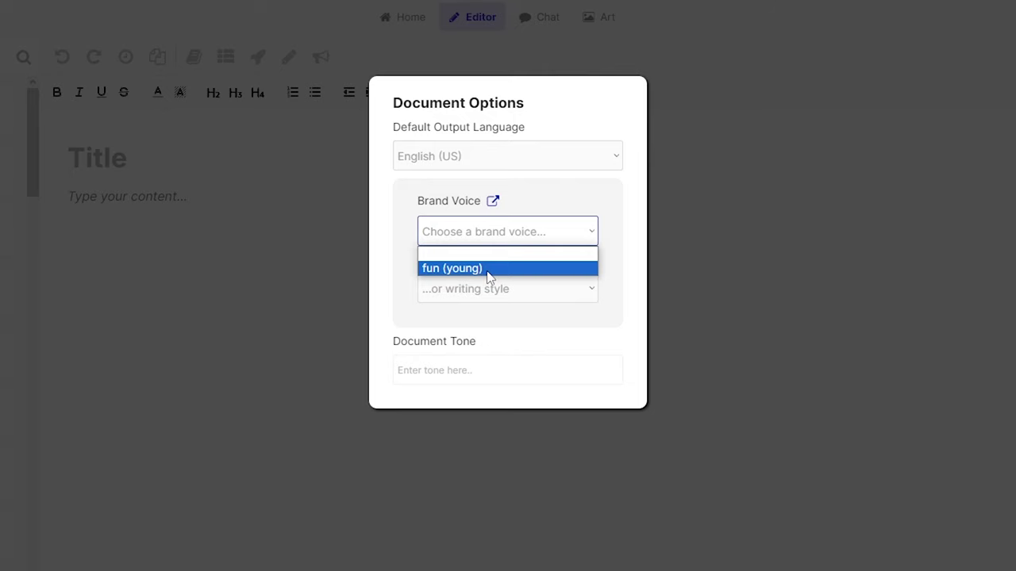
pyautogui.click(489, 270)
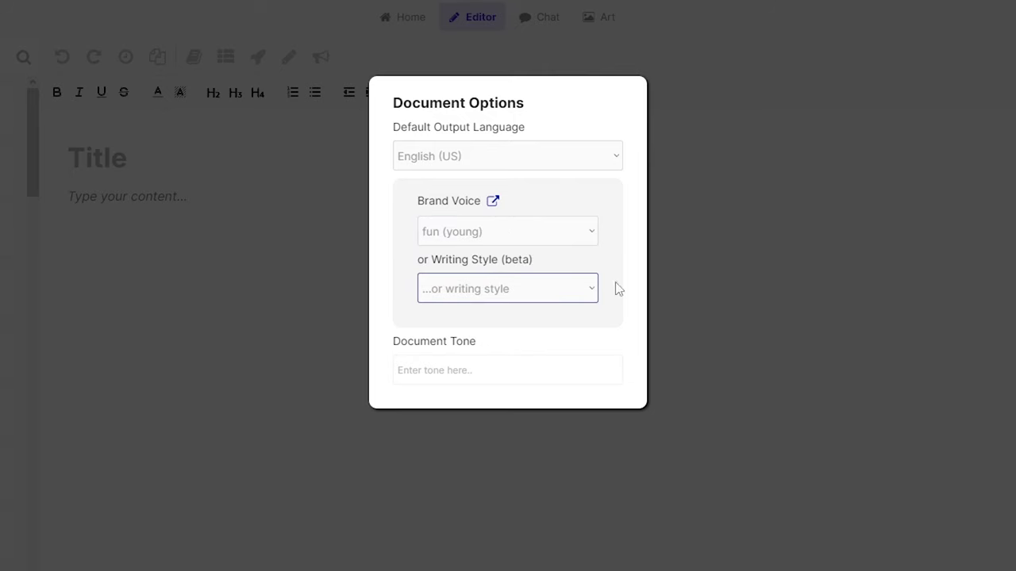
pyautogui.click(810, 319)
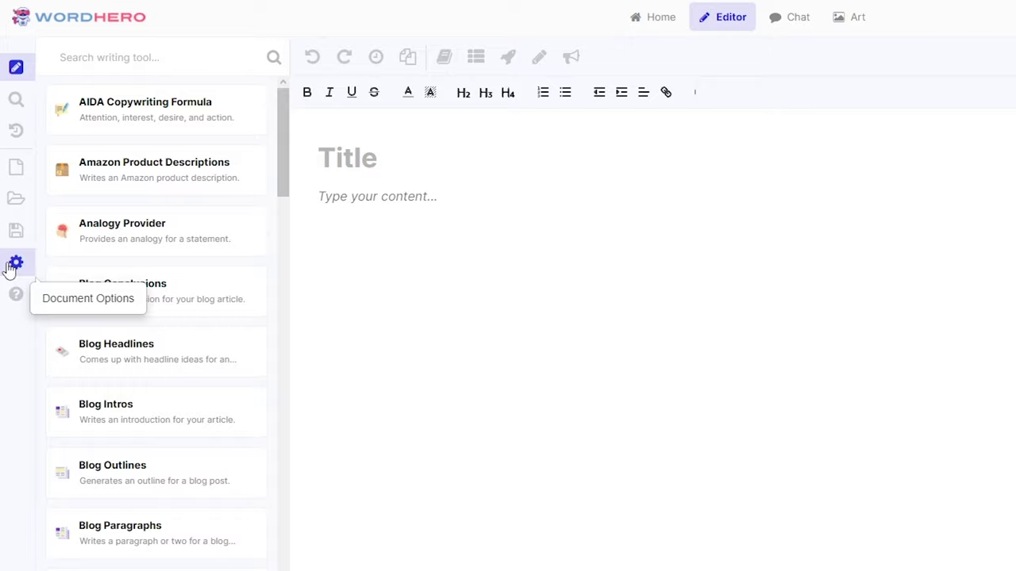
pyautogui.click(11, 267)
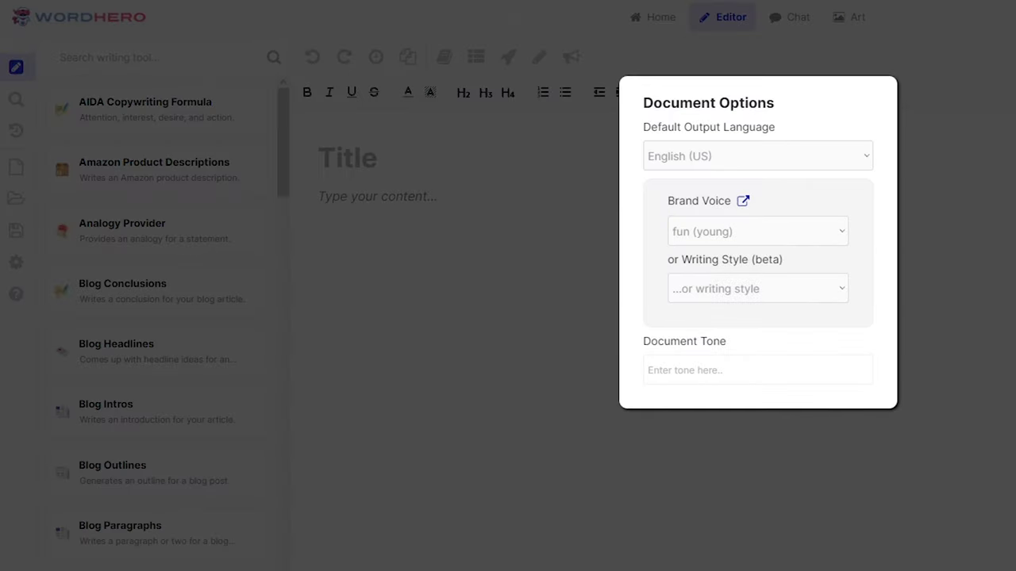
pyautogui.press('Escape')
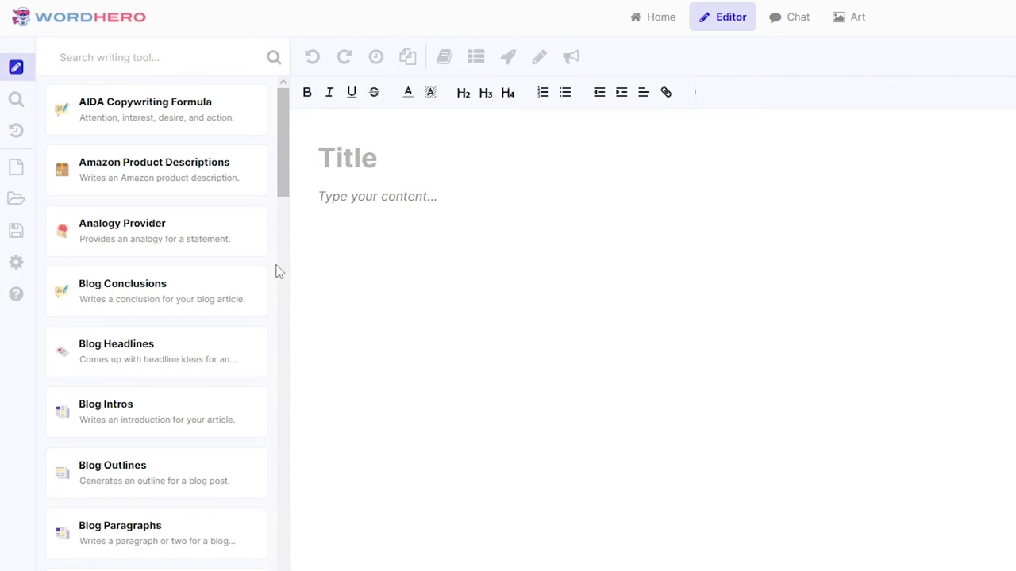
# Step: Paste the copied music paragraphs into the Editor's content area
pyautogui.hotkey('ctrl', 'v')
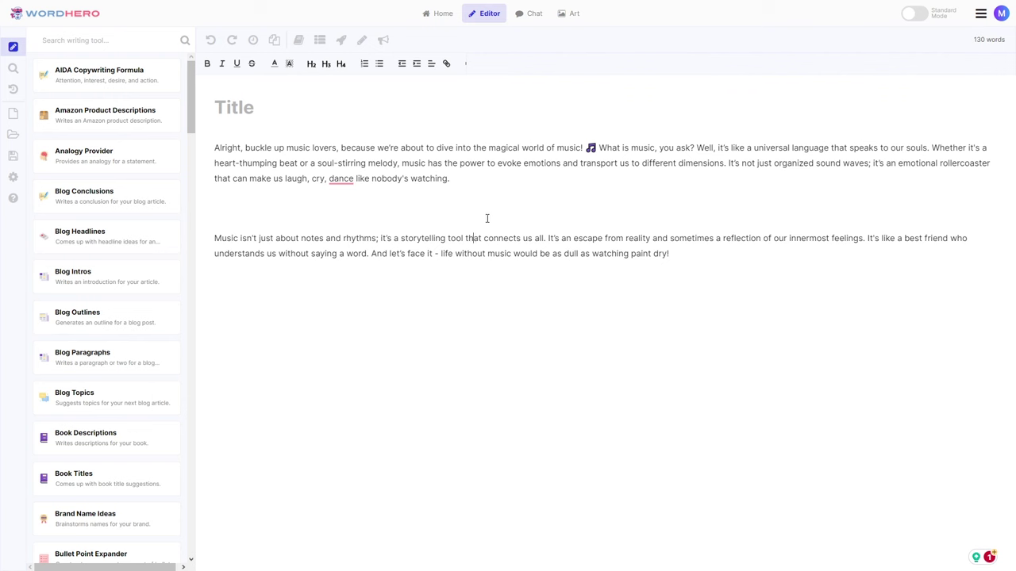
# Step: Return to the writing tools home page via the WordHero logo
pyautogui.click(87, 18)
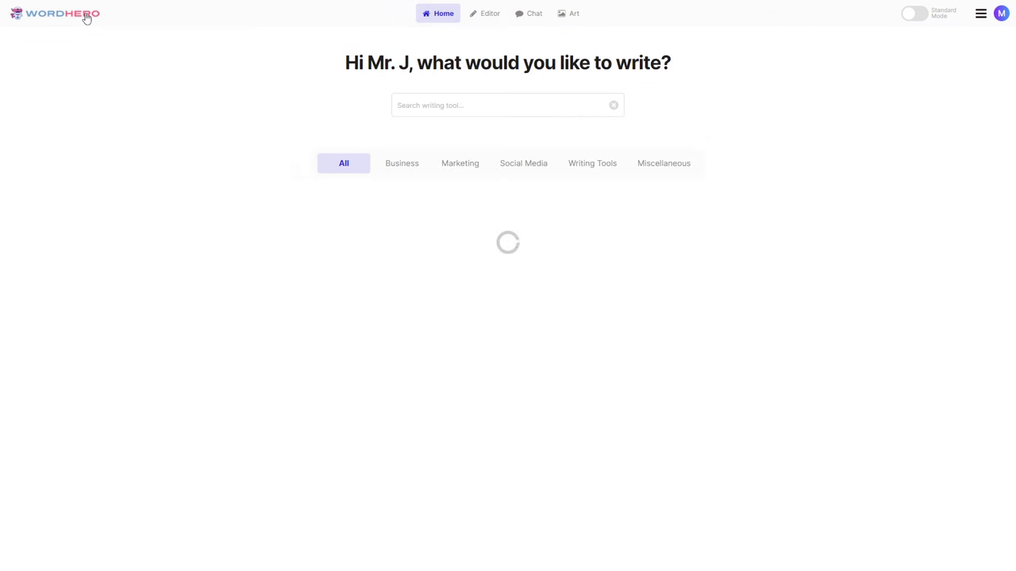